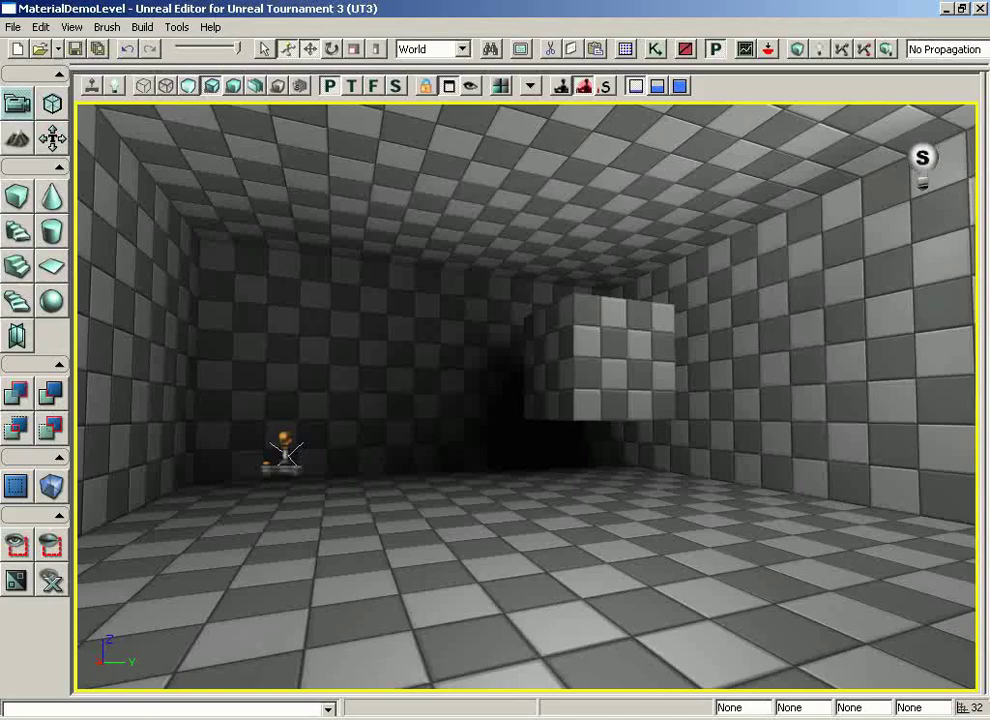
# Start a new terrain from the Tools menu, then cancel its setup
pyautogui.click(176, 28)
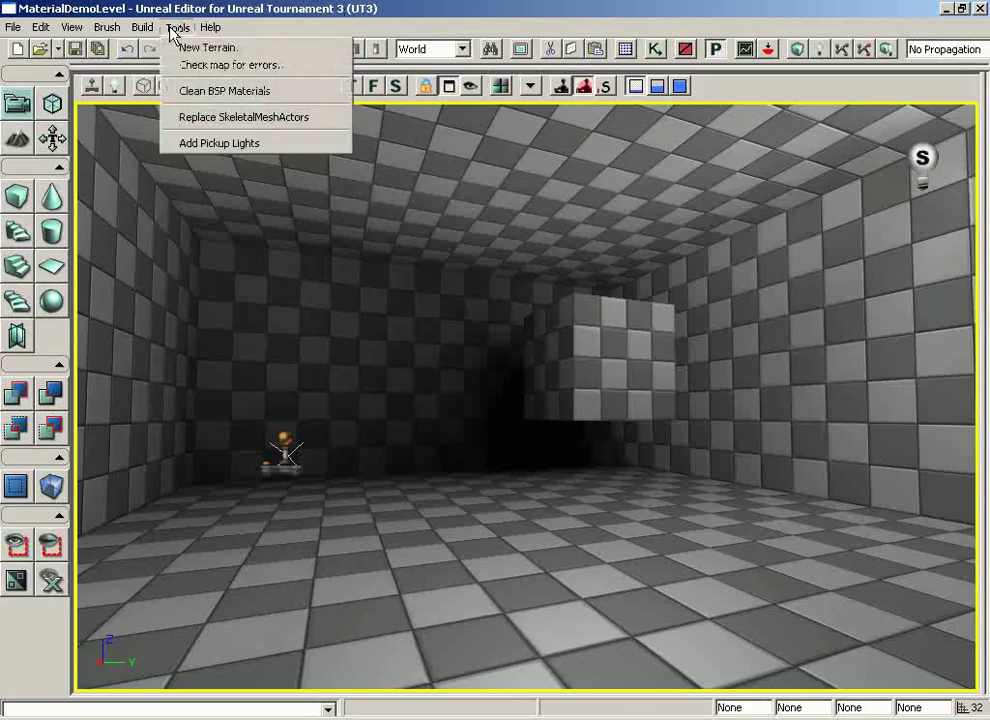
pyautogui.click(251, 52)
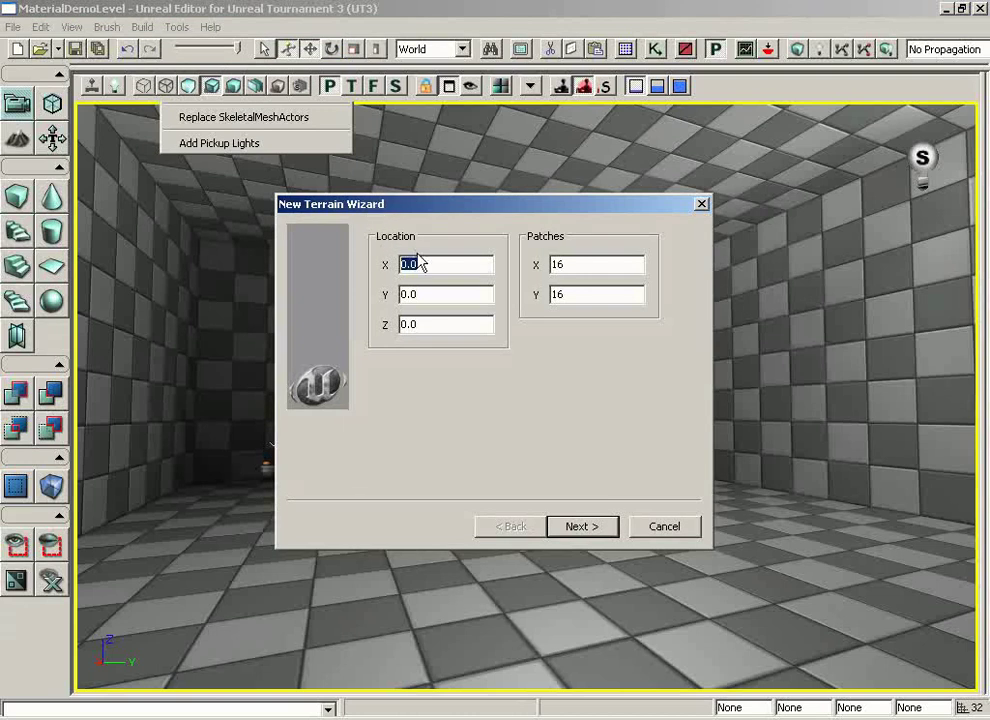
pyautogui.click(560, 530)
pyautogui.click(668, 526)
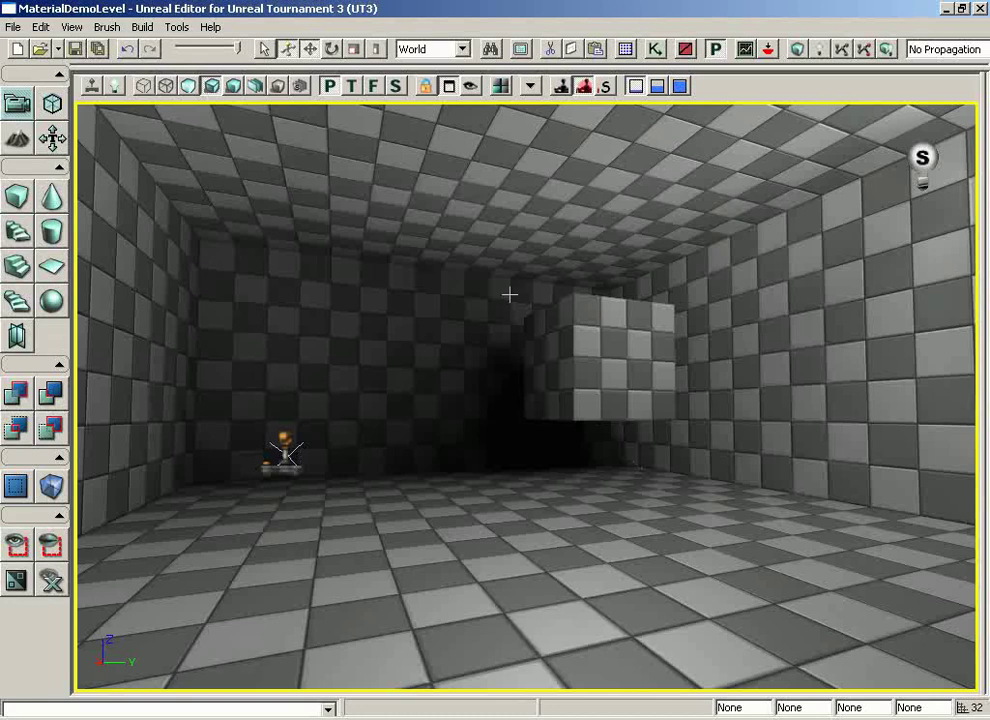
# Check the map for errors and review the Brush_4 and Brush_5 warnings
pyautogui.click(177, 28)
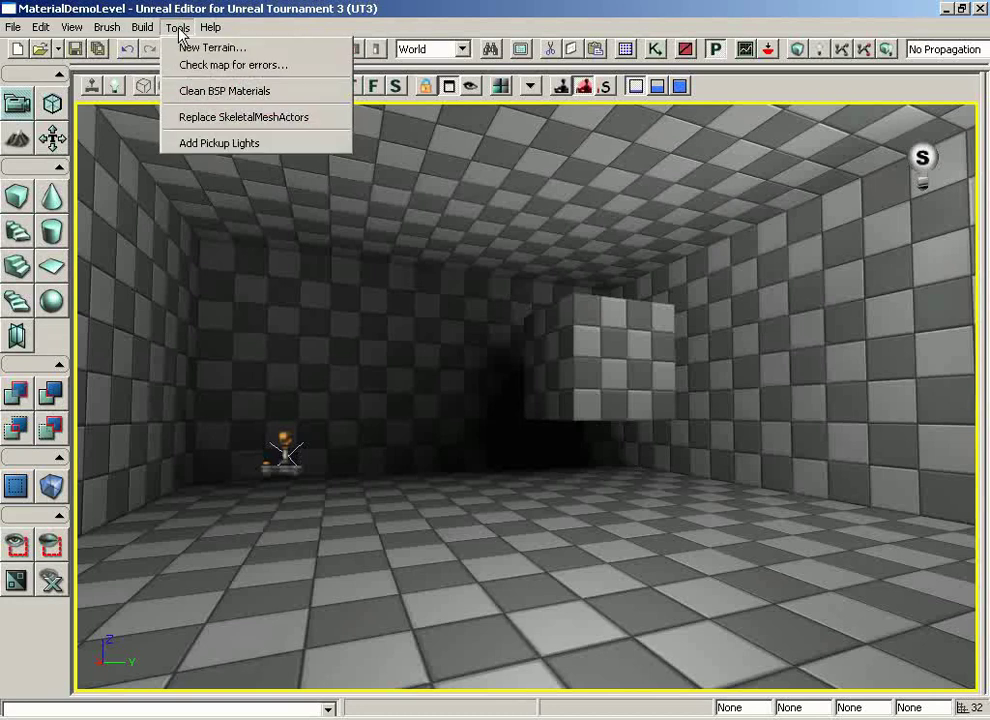
pyautogui.click(258, 68)
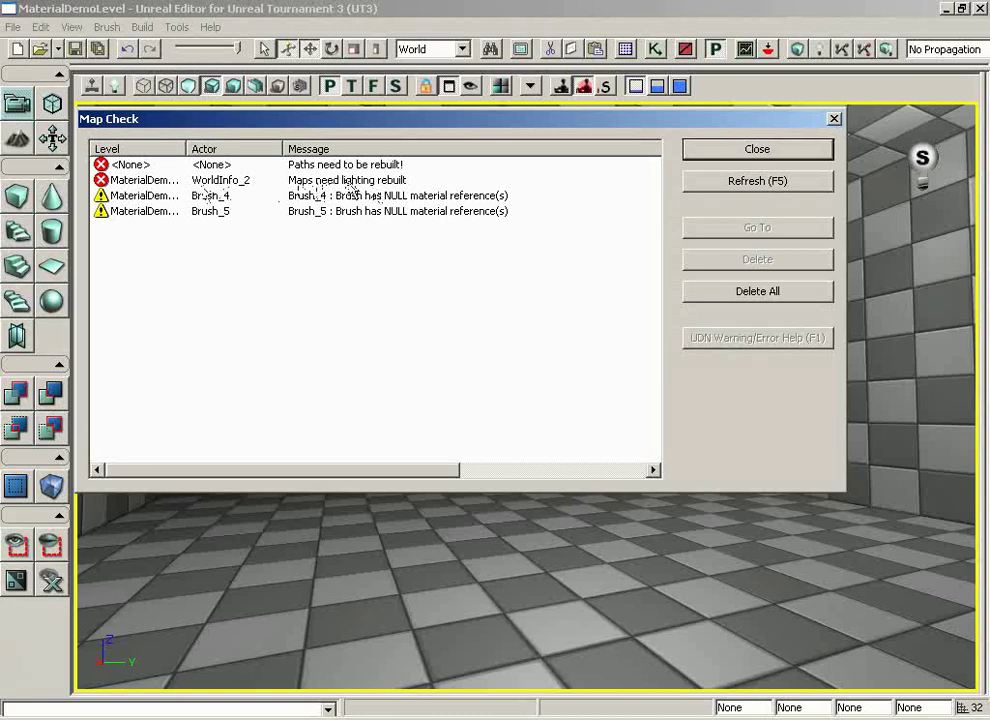
pyautogui.click(358, 200)
pyautogui.click(288, 211)
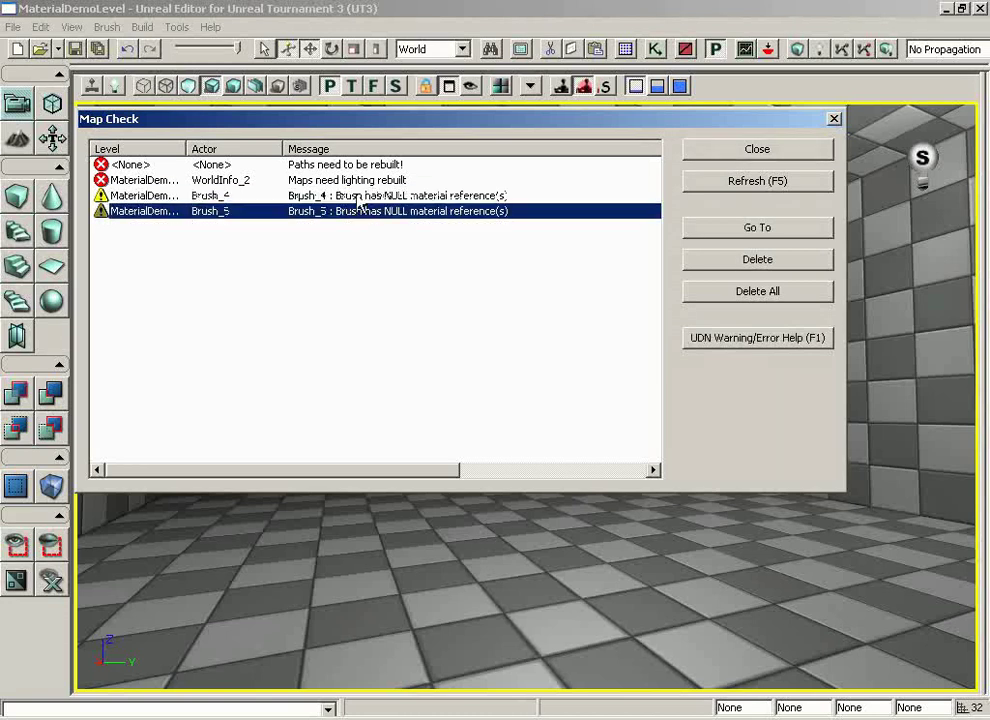
pyautogui.click(360, 200)
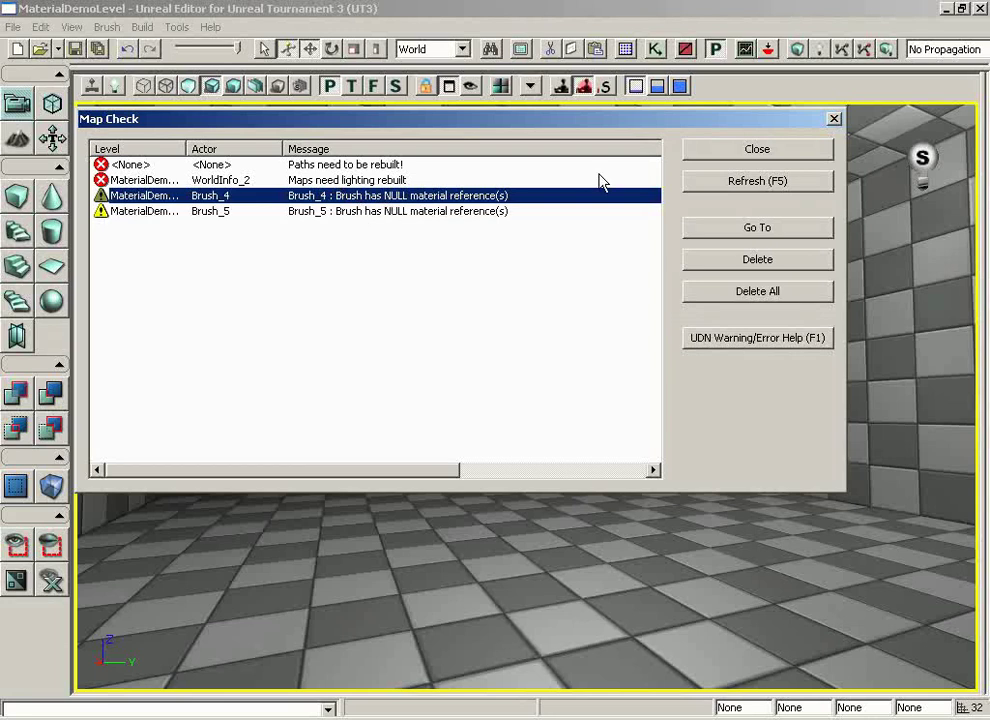
pyautogui.click(779, 149)
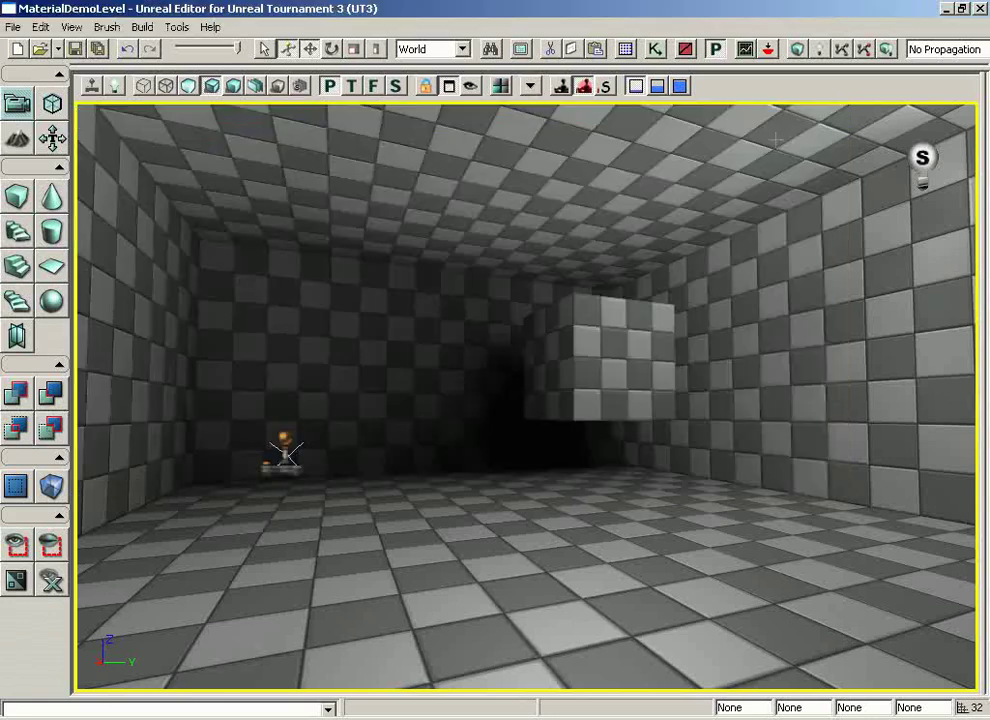
pyautogui.click(181, 30)
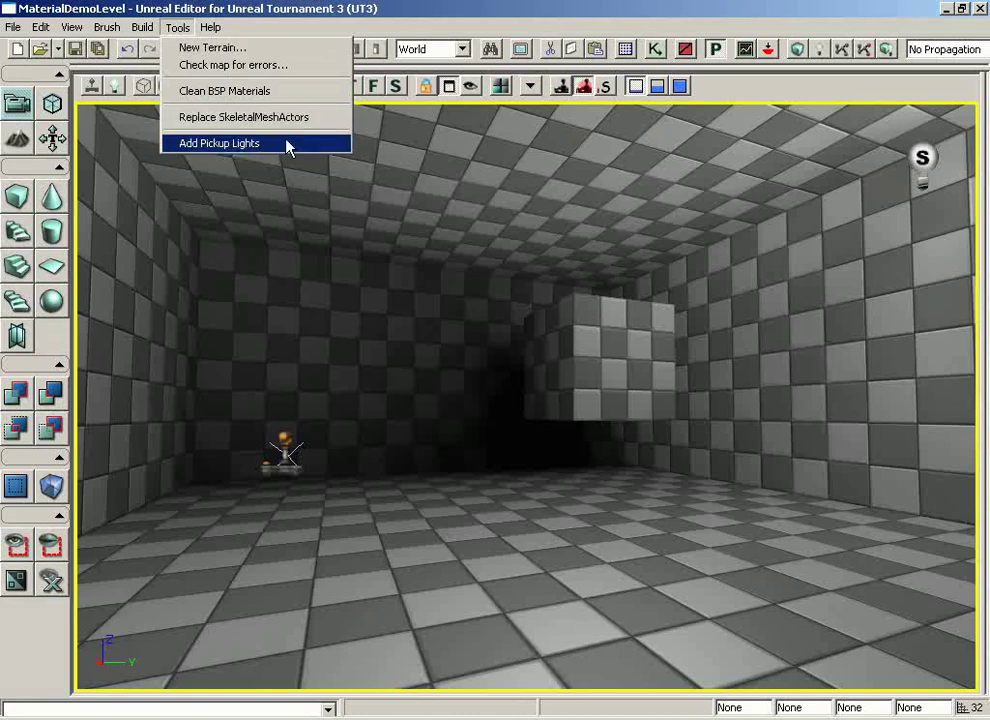
pyautogui.click(271, 25)
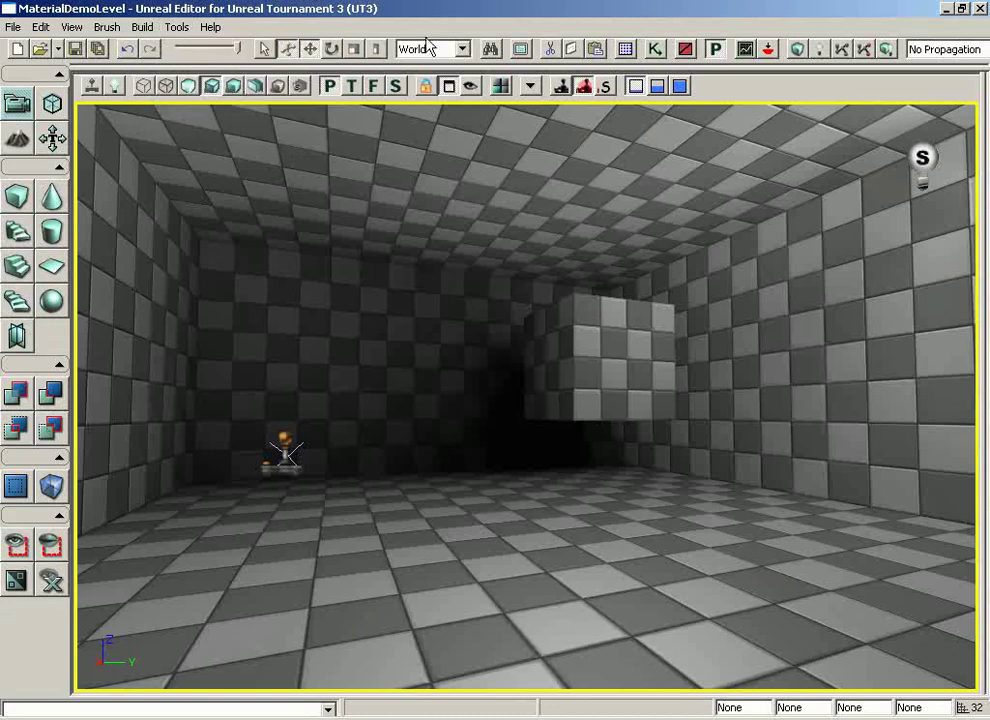
# In Actor Classes, select UTWeaponLocker_Content under NavigationPoint > PickupFactory > UTPickupFactory > UTWeaponLocker
pyautogui.click(625, 50)
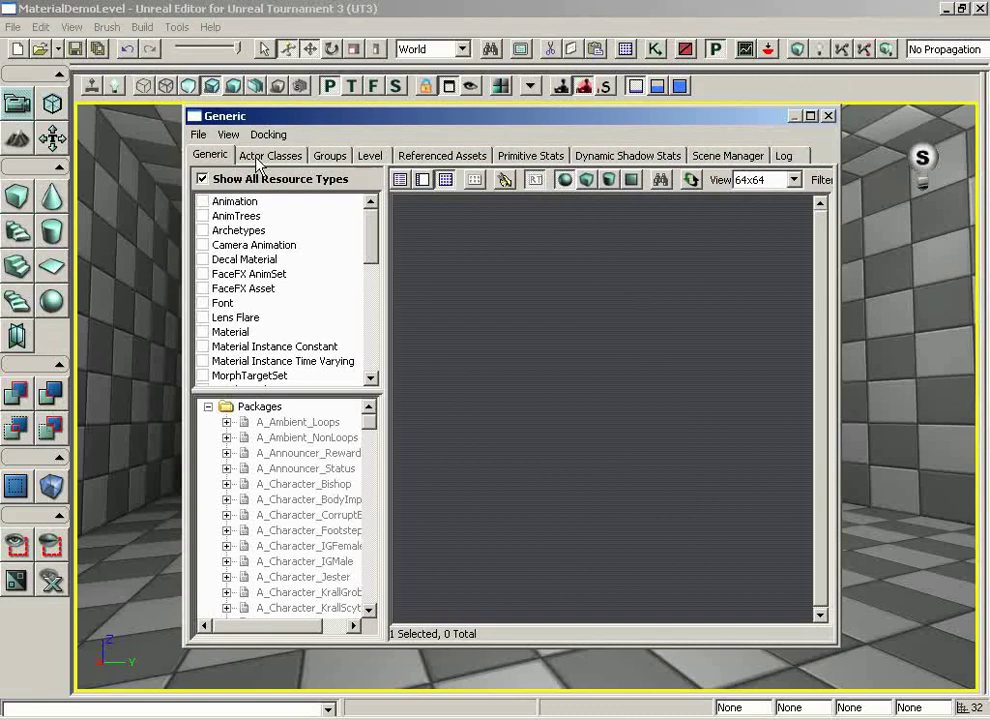
pyautogui.click(262, 156)
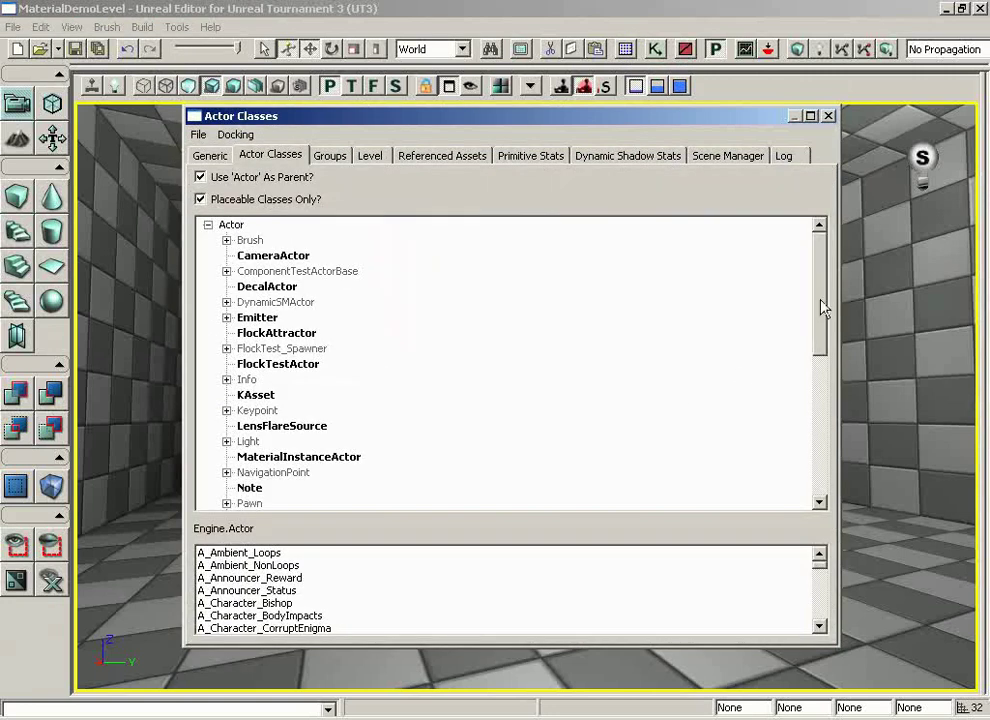
pyautogui.moveTo(824, 307); pyautogui.dragTo(820, 347)
pyautogui.scroll(-1, 820, 347)
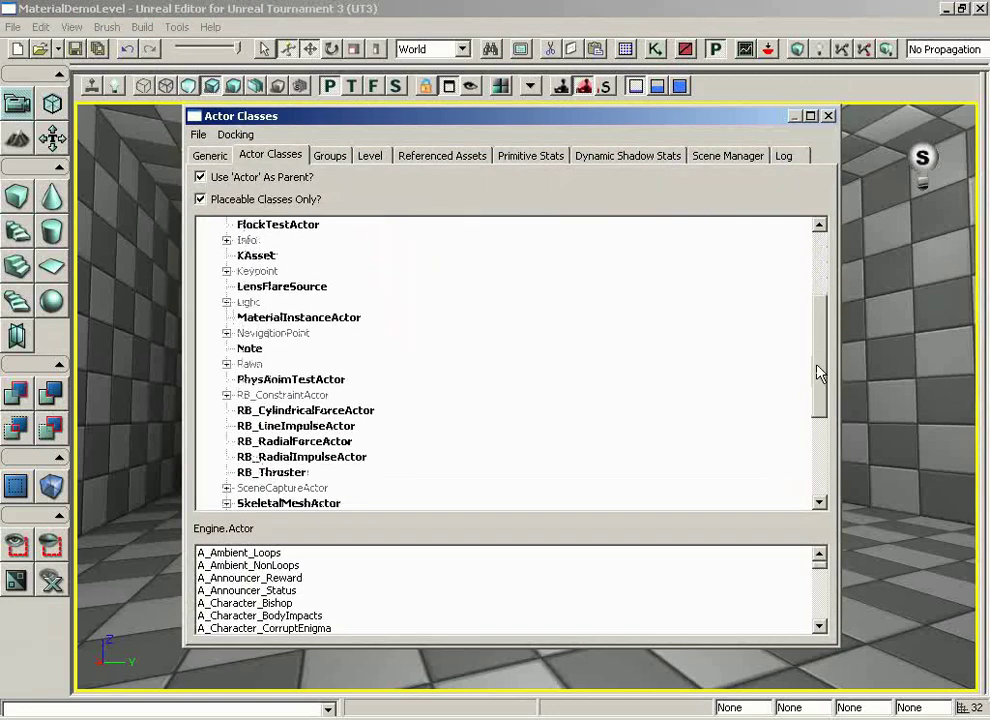
pyautogui.click(227, 335)
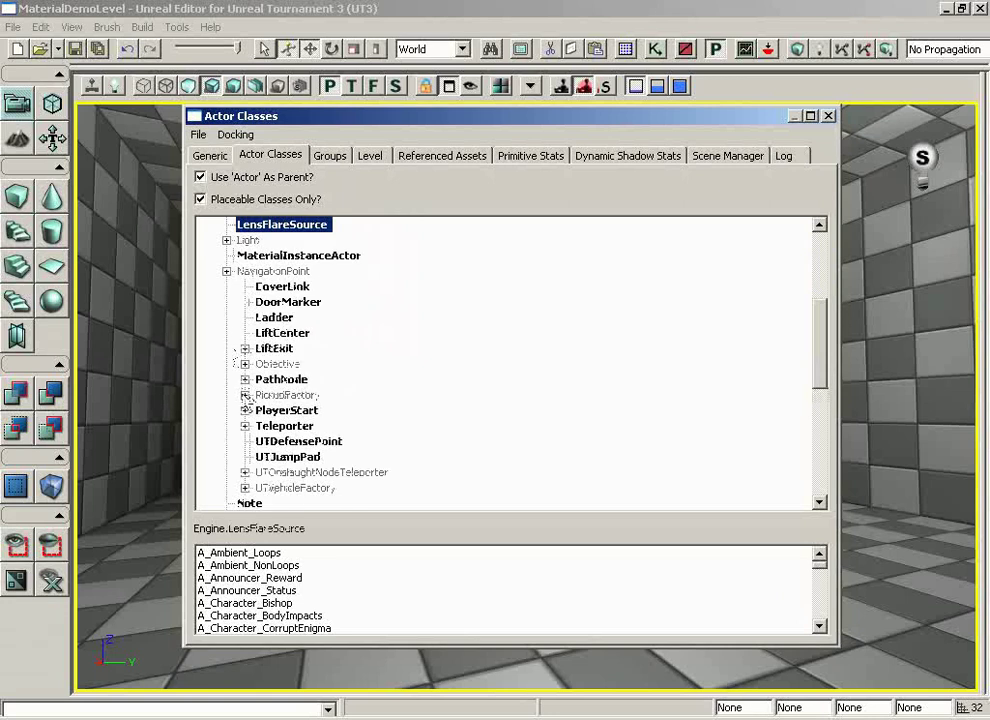
pyautogui.click(245, 395)
pyautogui.click(263, 411)
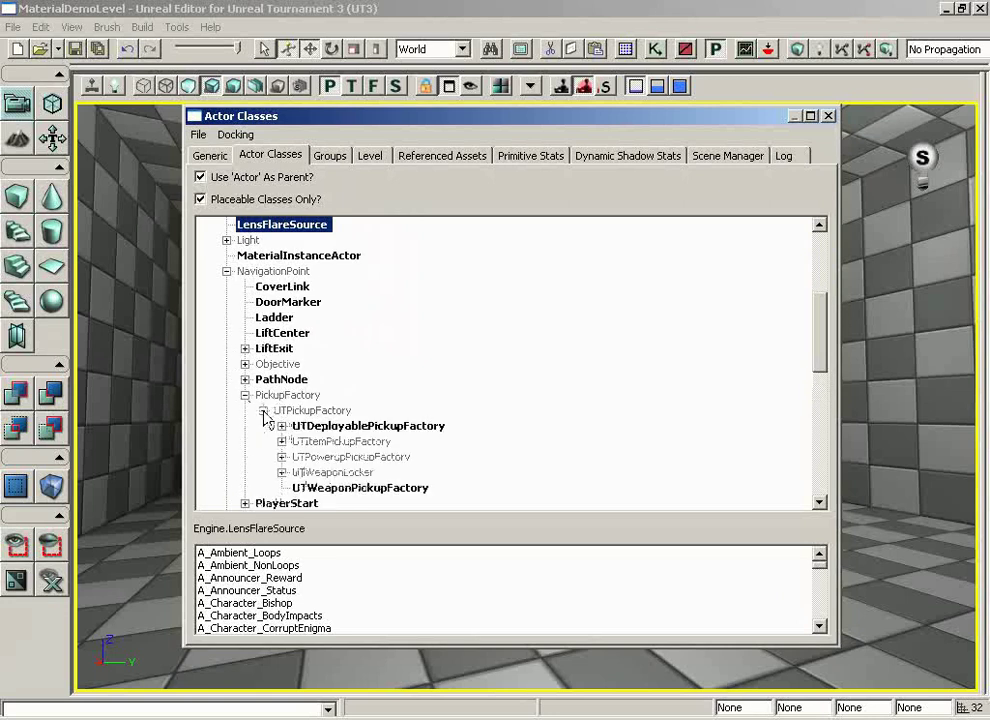
pyautogui.click(282, 472)
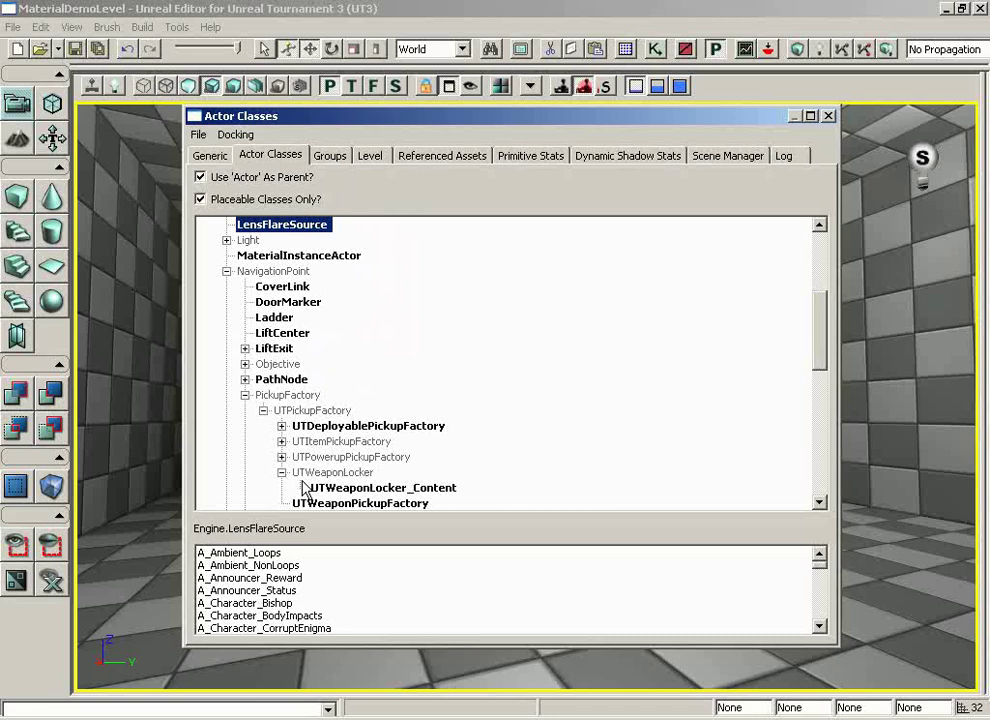
pyautogui.click(345, 488)
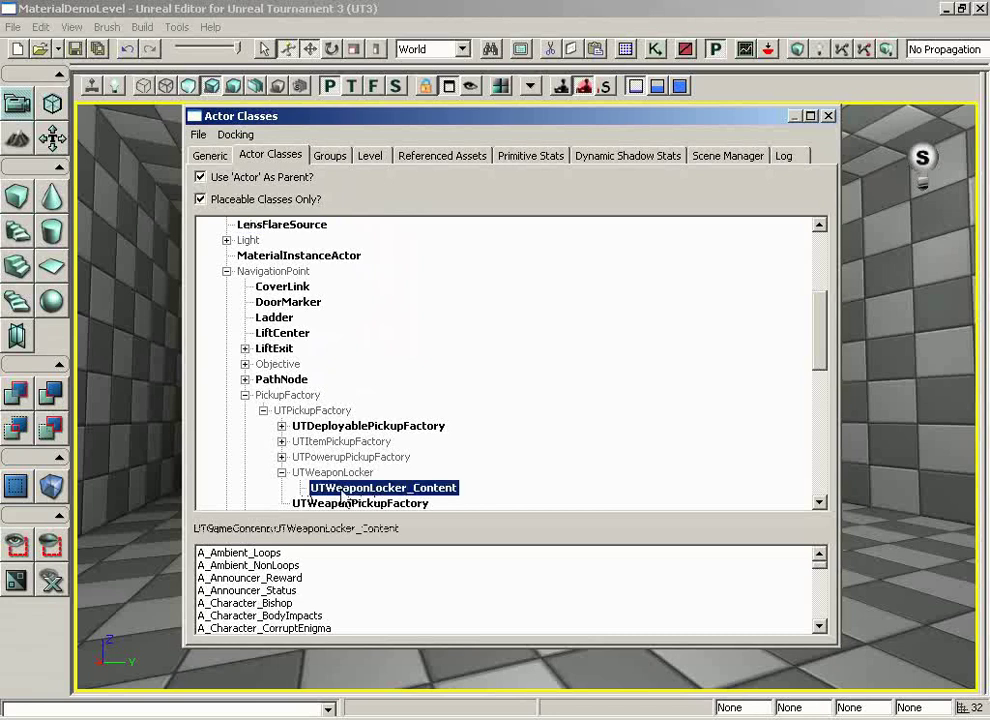
pyautogui.click(828, 116)
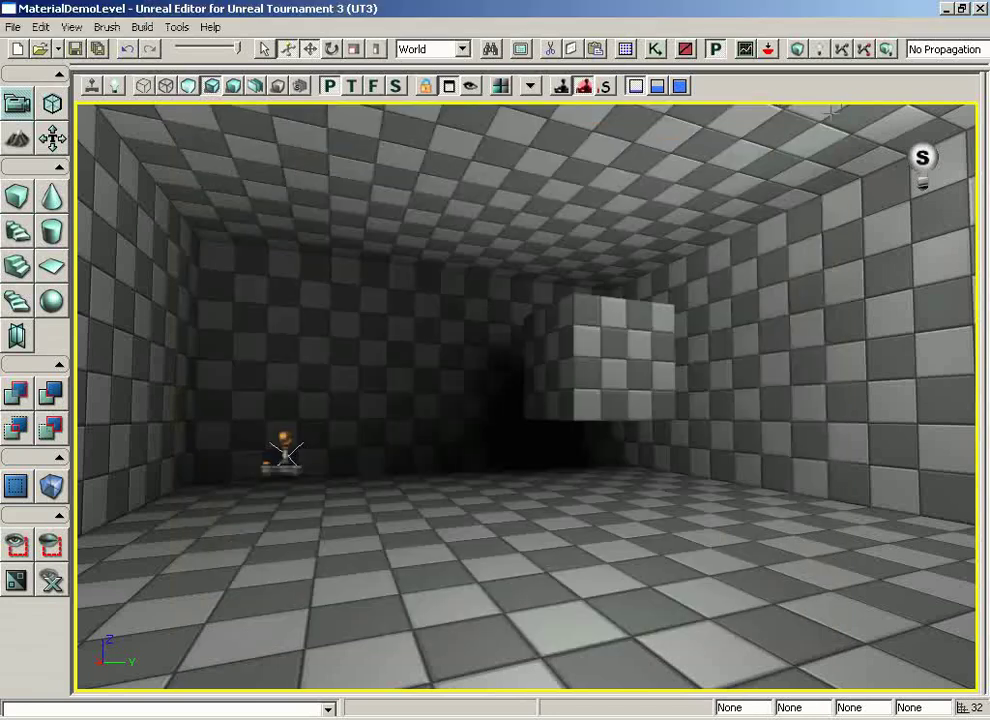
# Add a UTWeaponLocker_Content on the floor spot, view it, then deselect it
pyautogui.rightClick(288, 615)
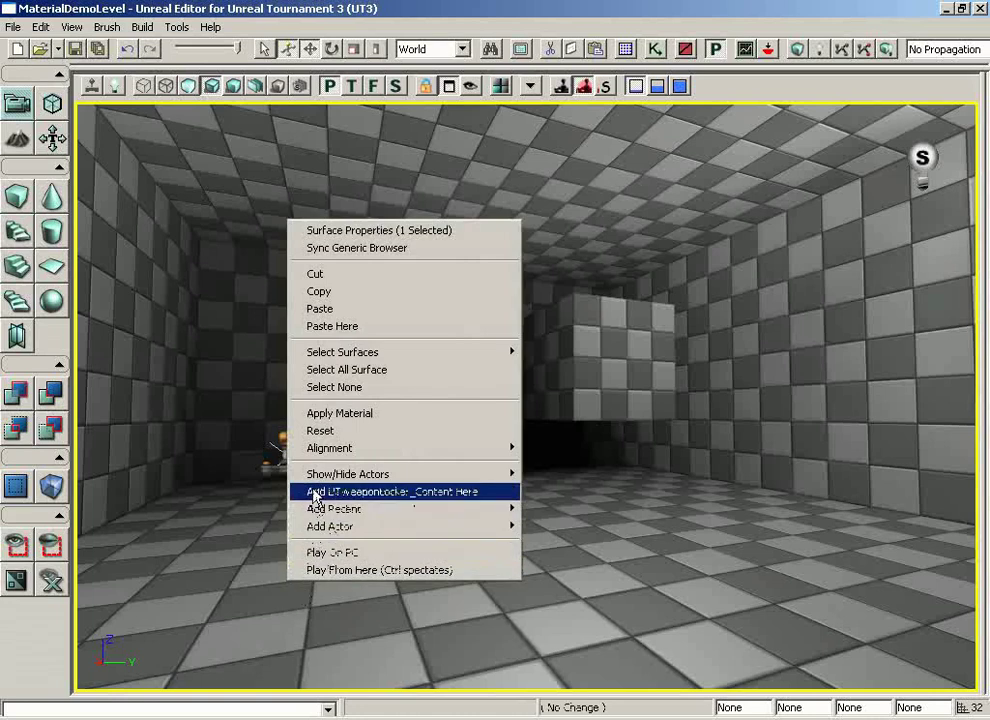
pyautogui.click(447, 492)
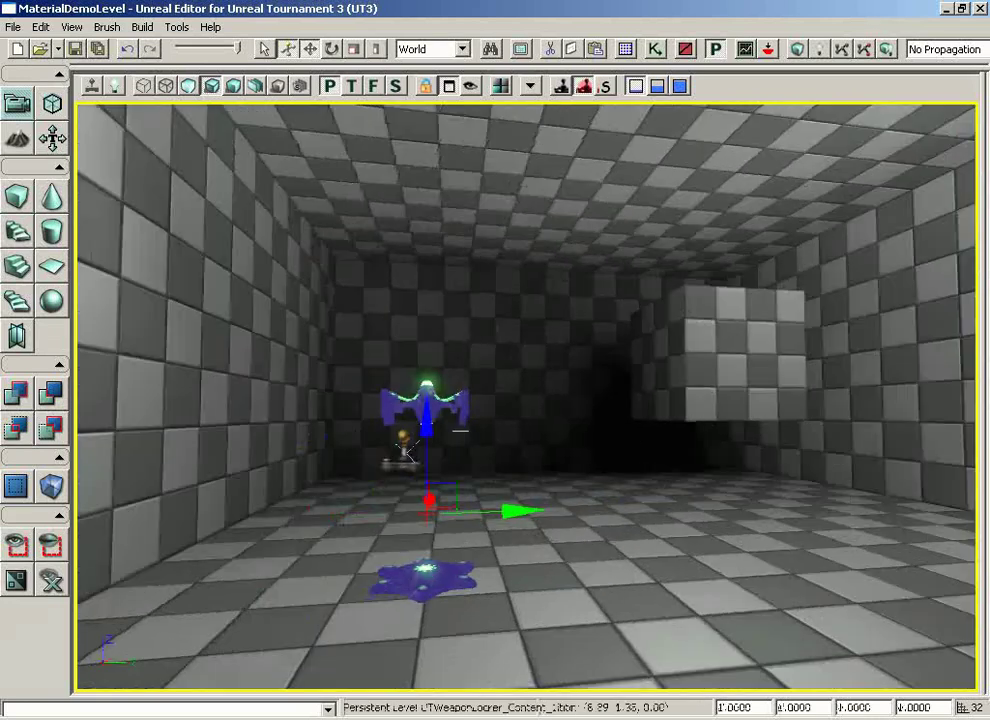
pyautogui.moveTo(461, 430)
pyautogui.mouseDown()
pyautogui.moveTo(480, 328)
pyautogui.moveTo(521, 440)
pyautogui.mouseUp()
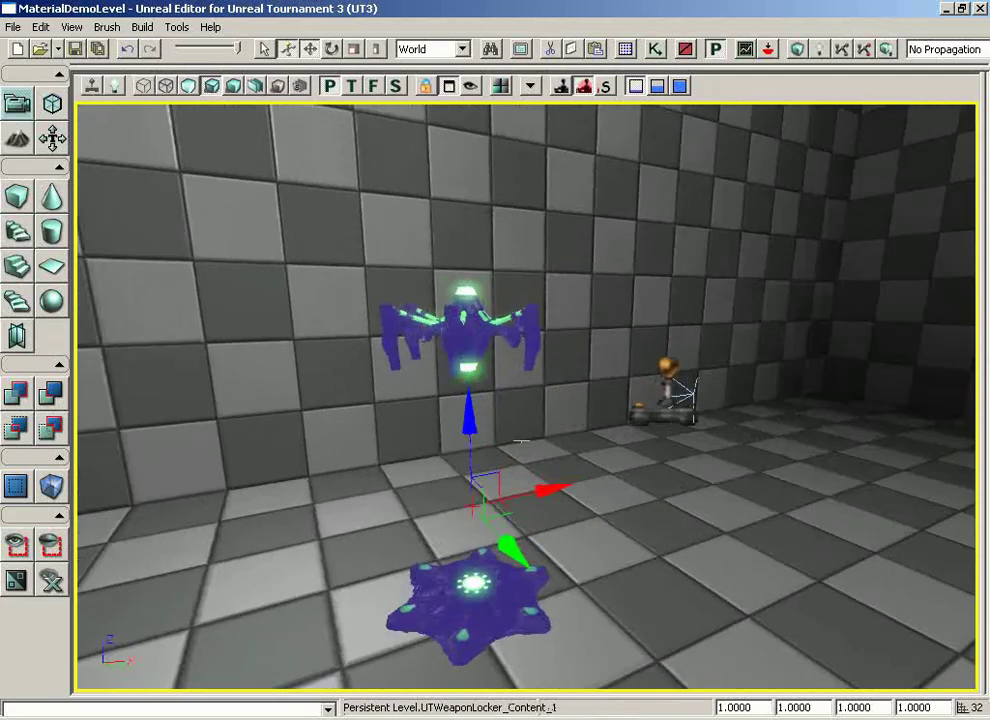
pyautogui.click(625, 568)
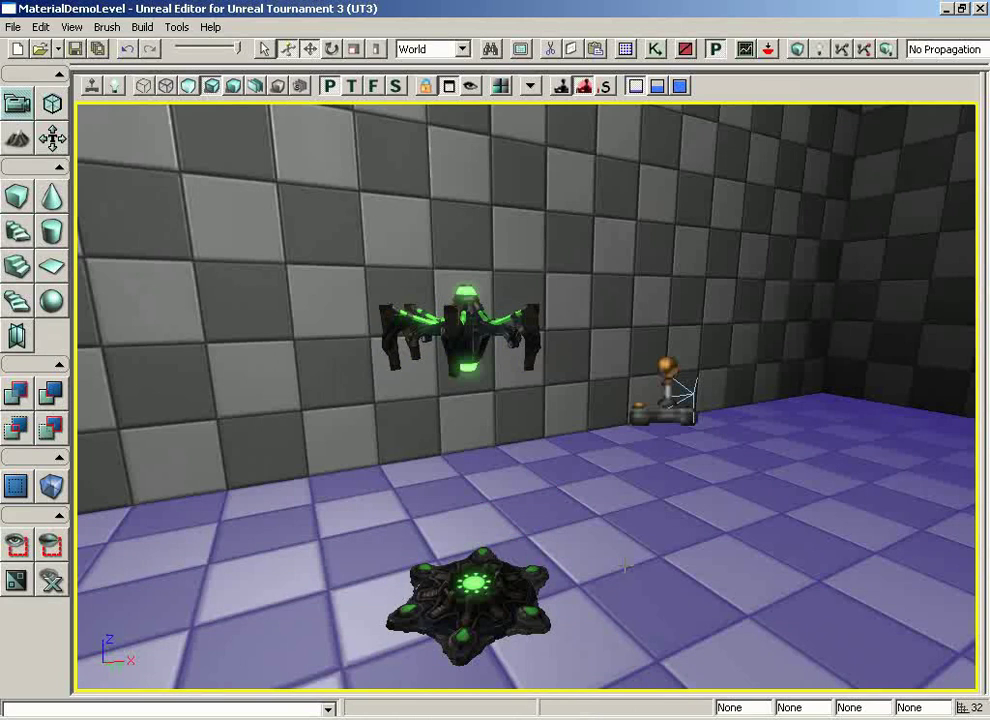
# Run a map check before adding any pickup light
pyautogui.click(172, 31)
pyautogui.click(180, 64)
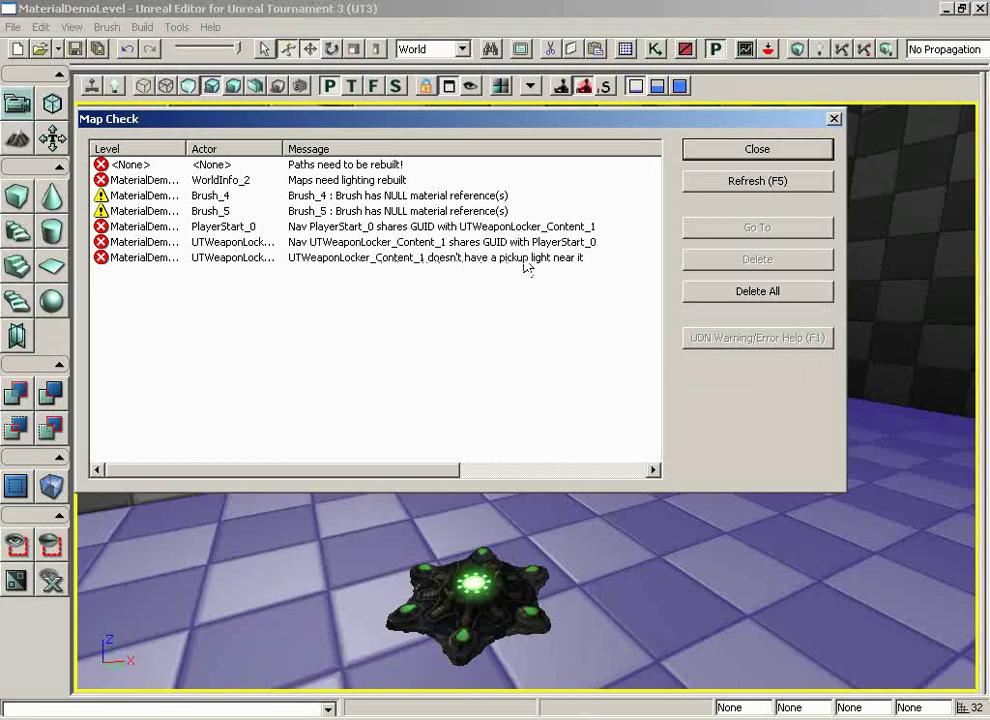
pyautogui.click(741, 150)
# Run Add Pickup Lights for the weapon locker, twice
pyautogui.click(177, 27)
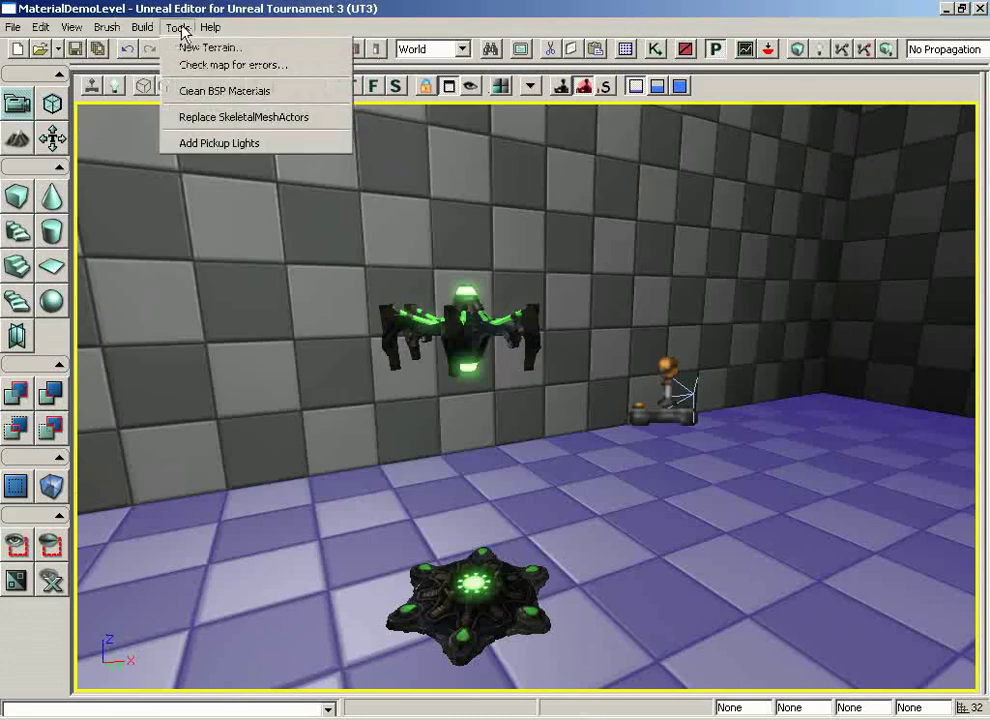
pyautogui.click(200, 146)
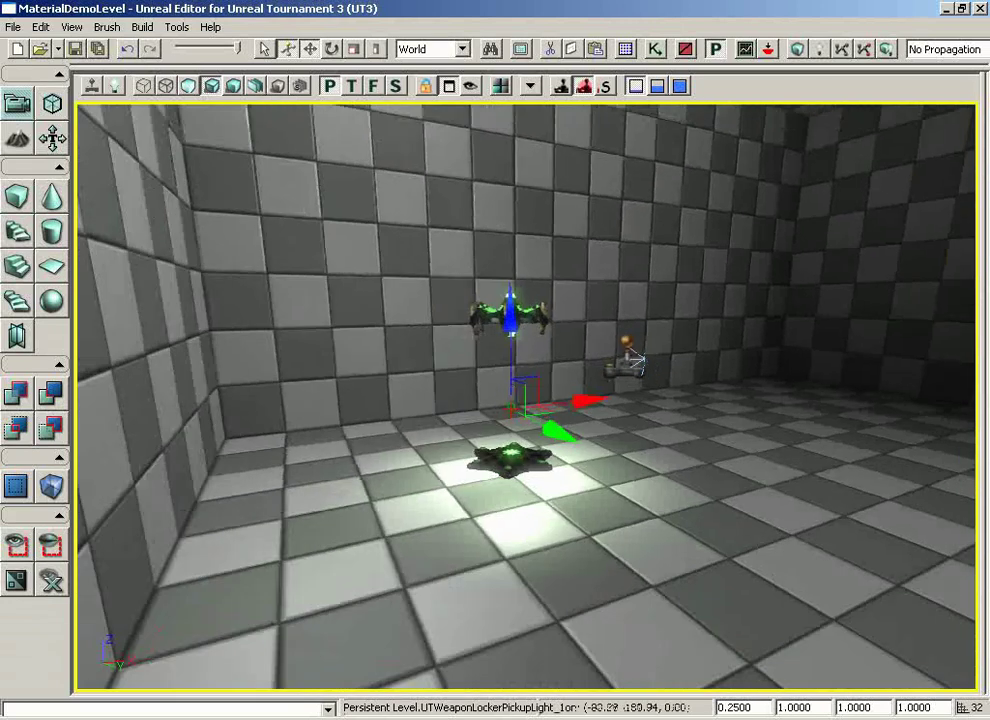
pyautogui.click(177, 28)
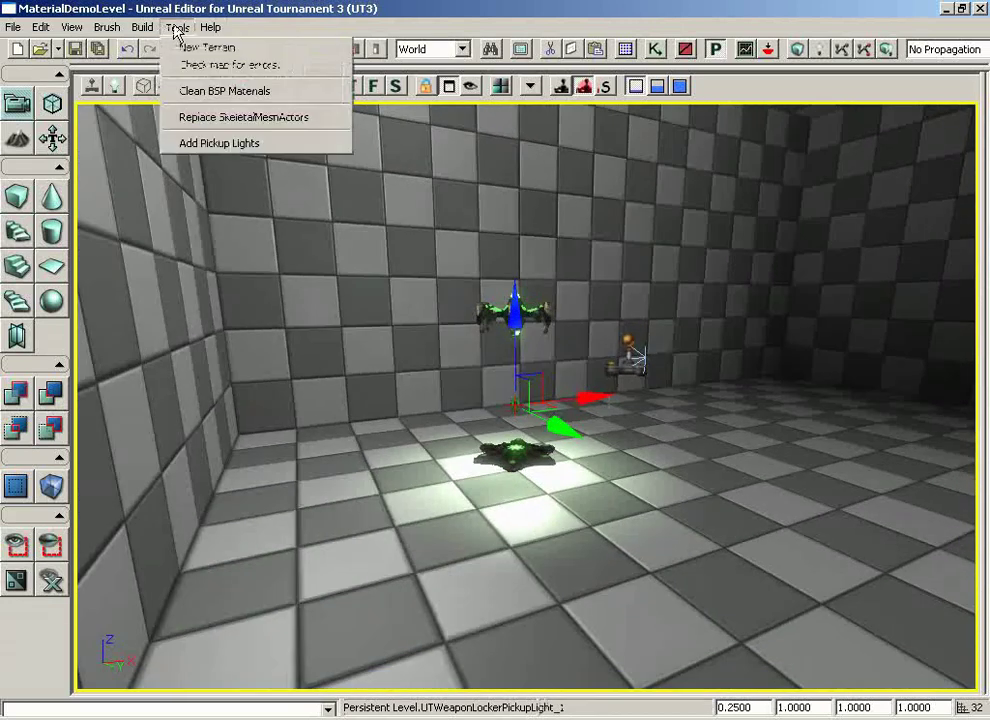
pyautogui.click(190, 143)
# Re-run the map check to confirm the pickup-light error is gone
pyautogui.click(175, 28)
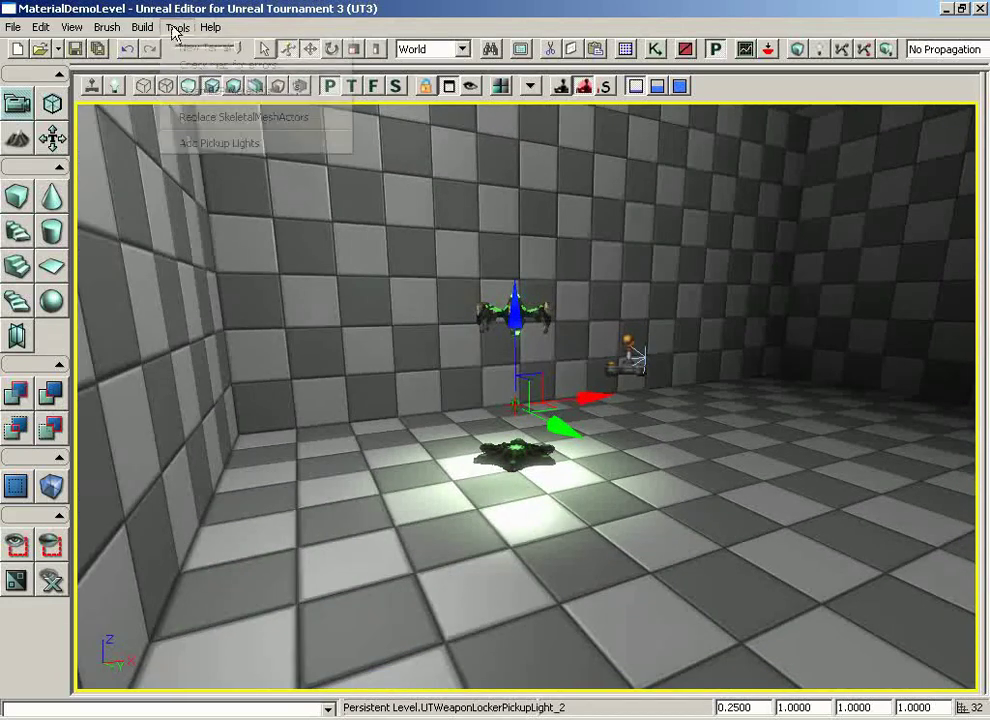
pyautogui.click(182, 66)
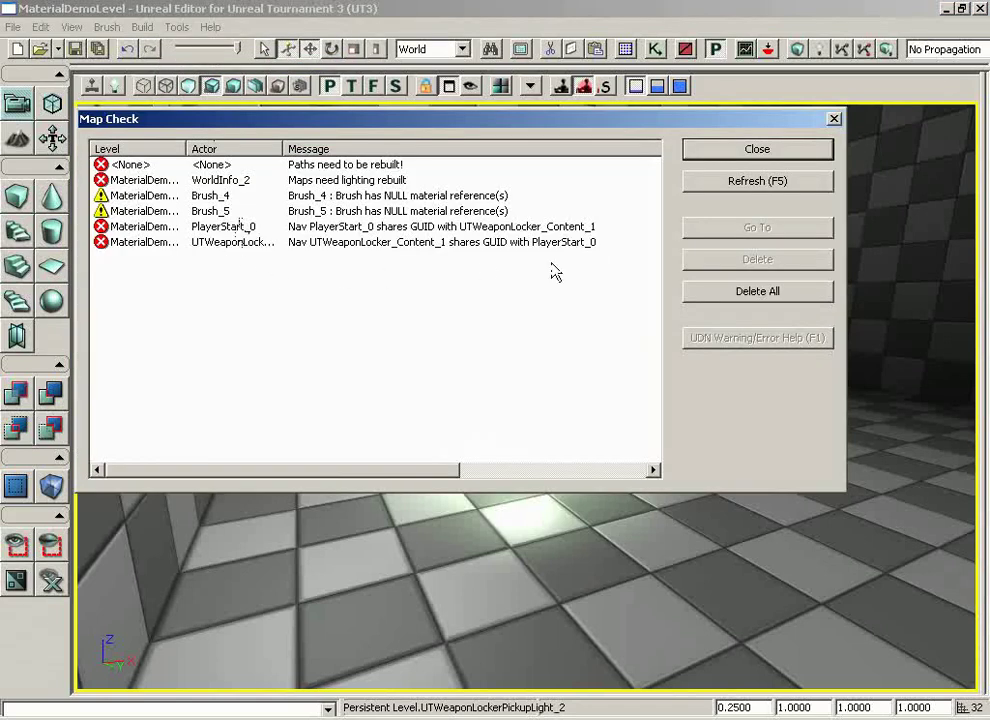
pyautogui.click(800, 150)
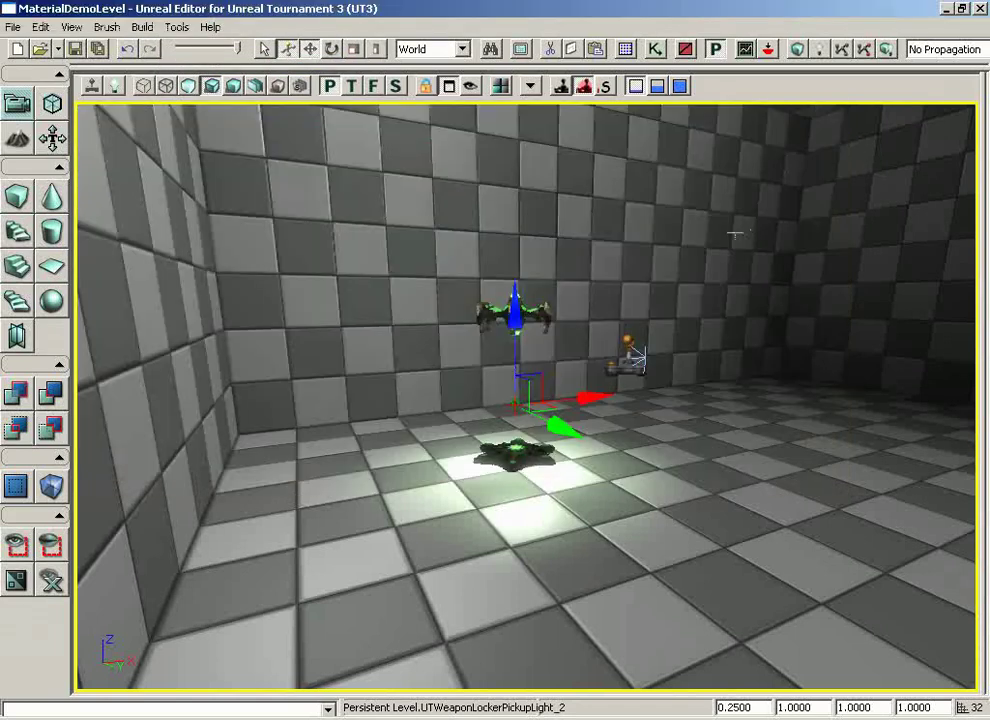
pyautogui.click(178, 28)
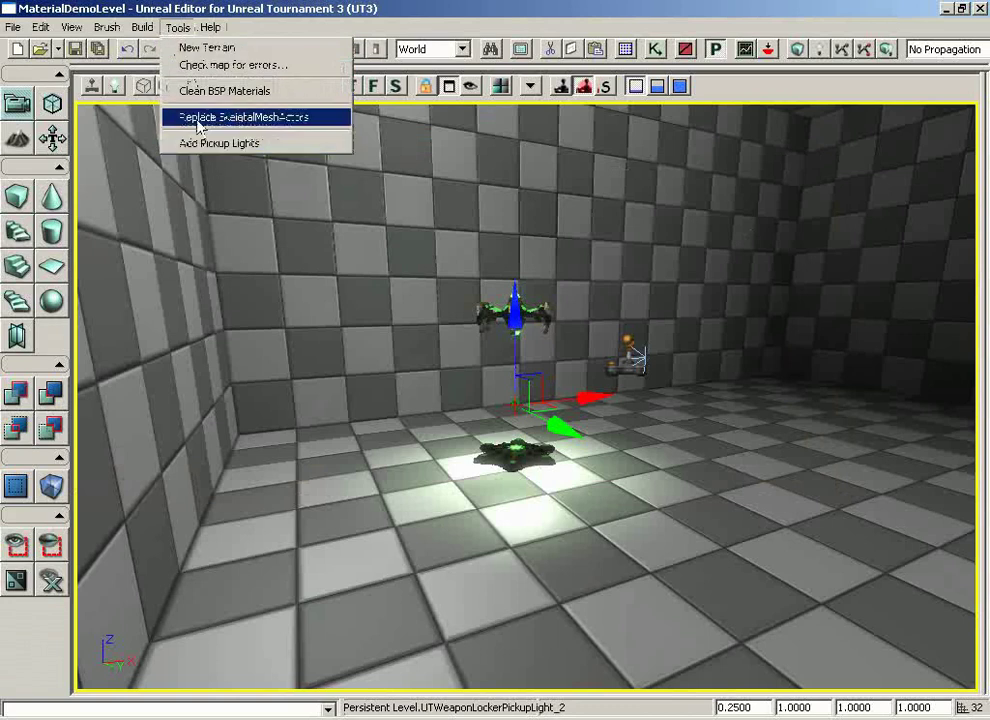